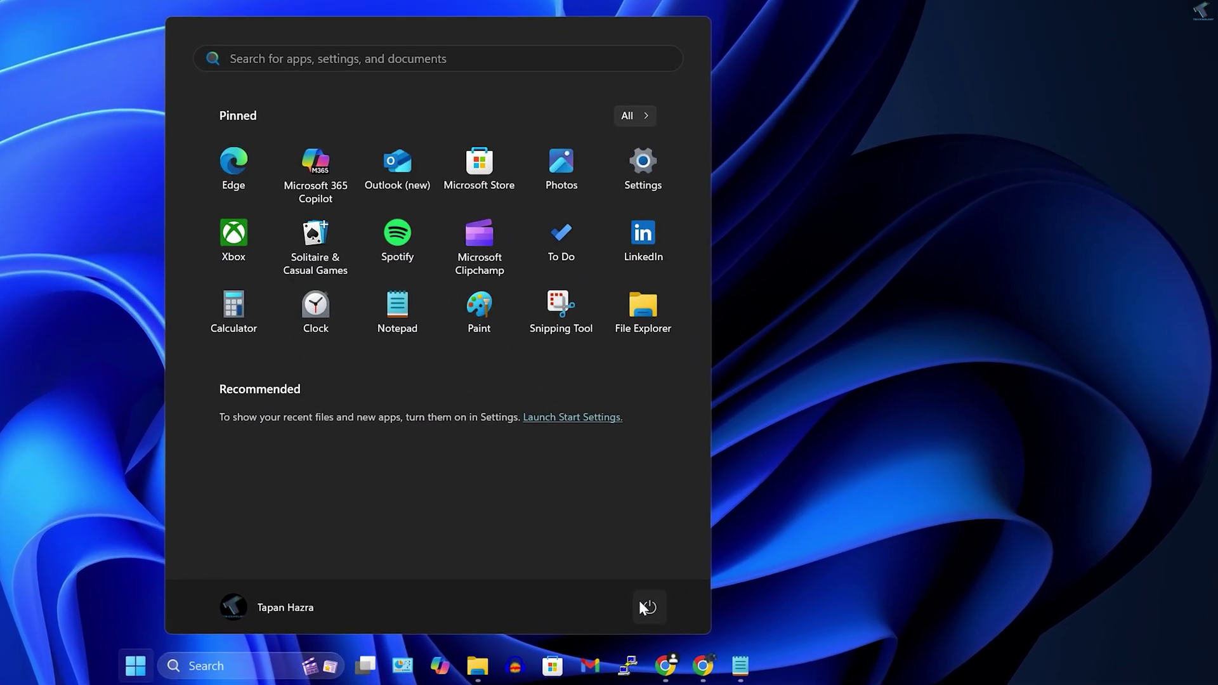
# Step: Shut down the PC from the Start menu power options, overriding the signed-in-user warning
pyautogui.click(639, 601)
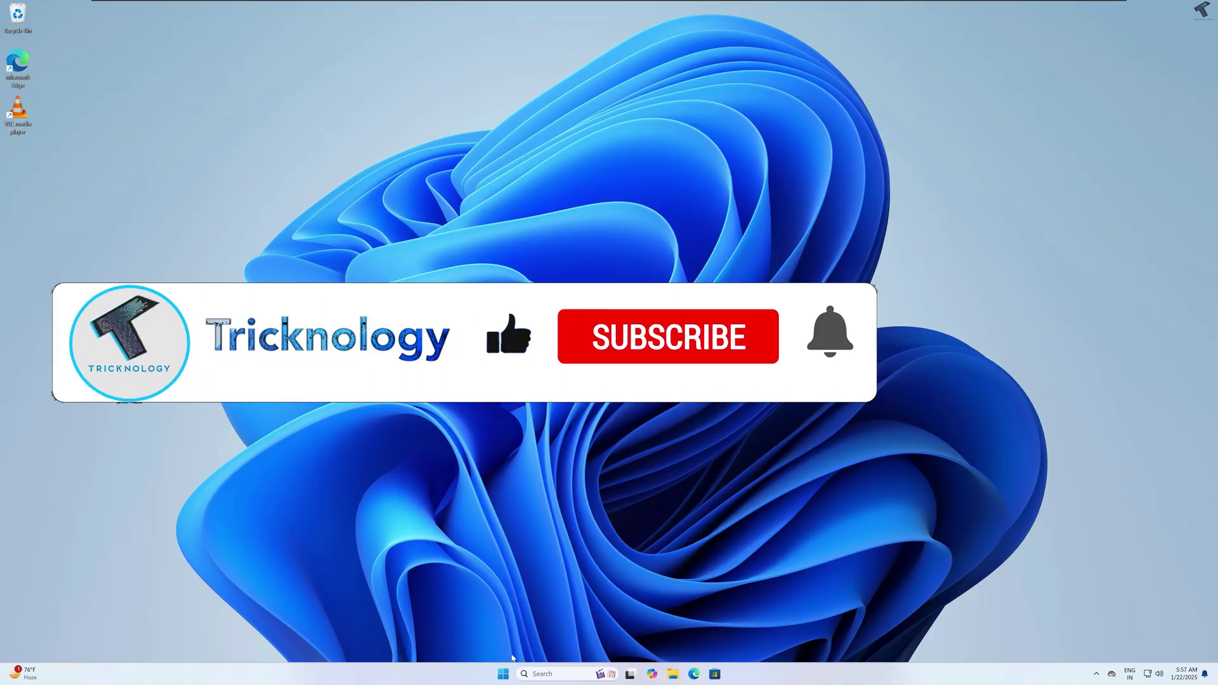
pyautogui.click(507, 670)
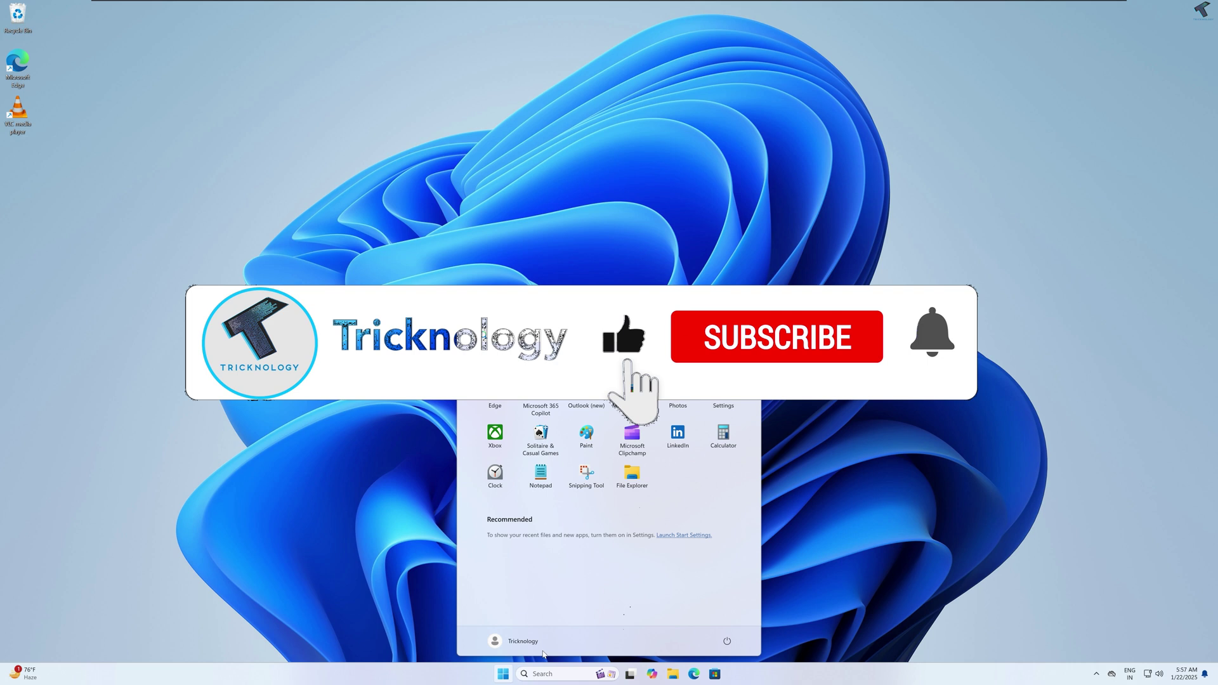
pyautogui.click(727, 641)
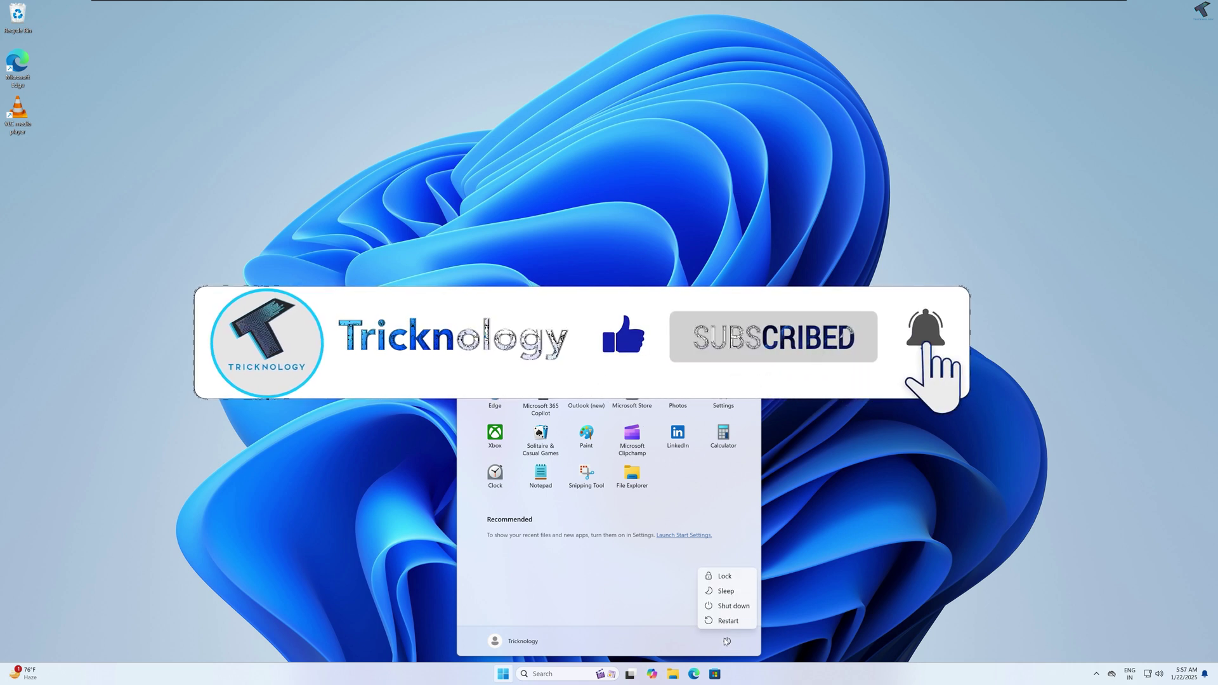
pyautogui.click(731, 605)
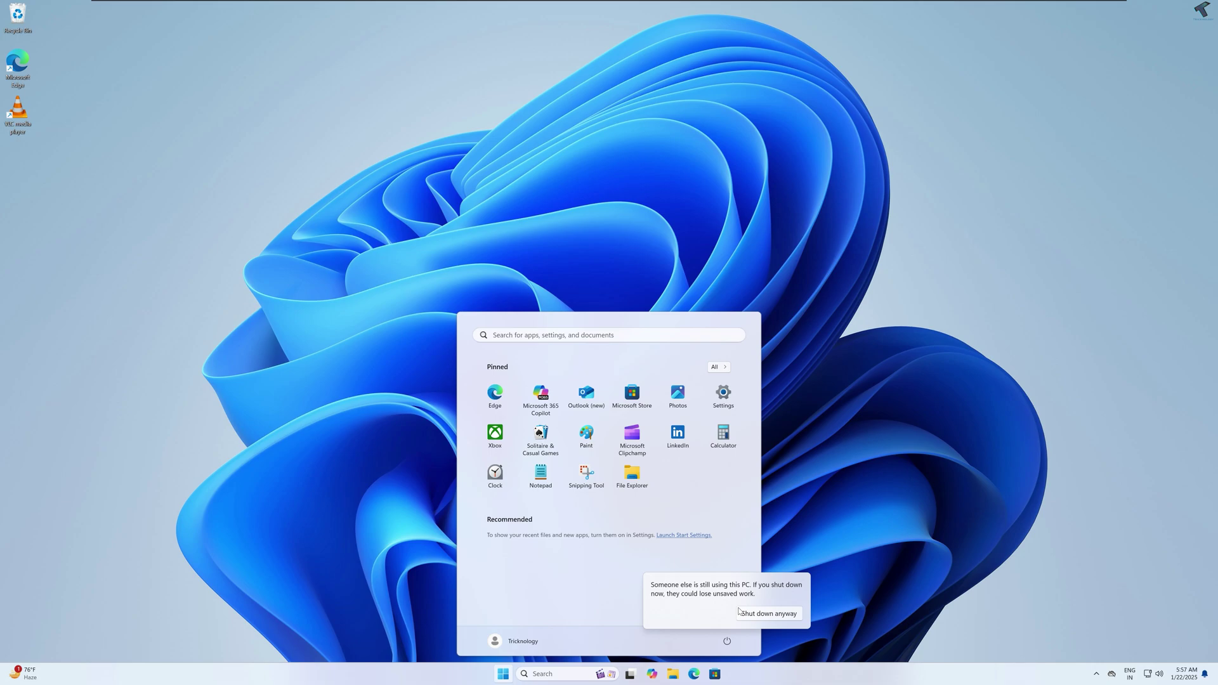
pyautogui.click(766, 614)
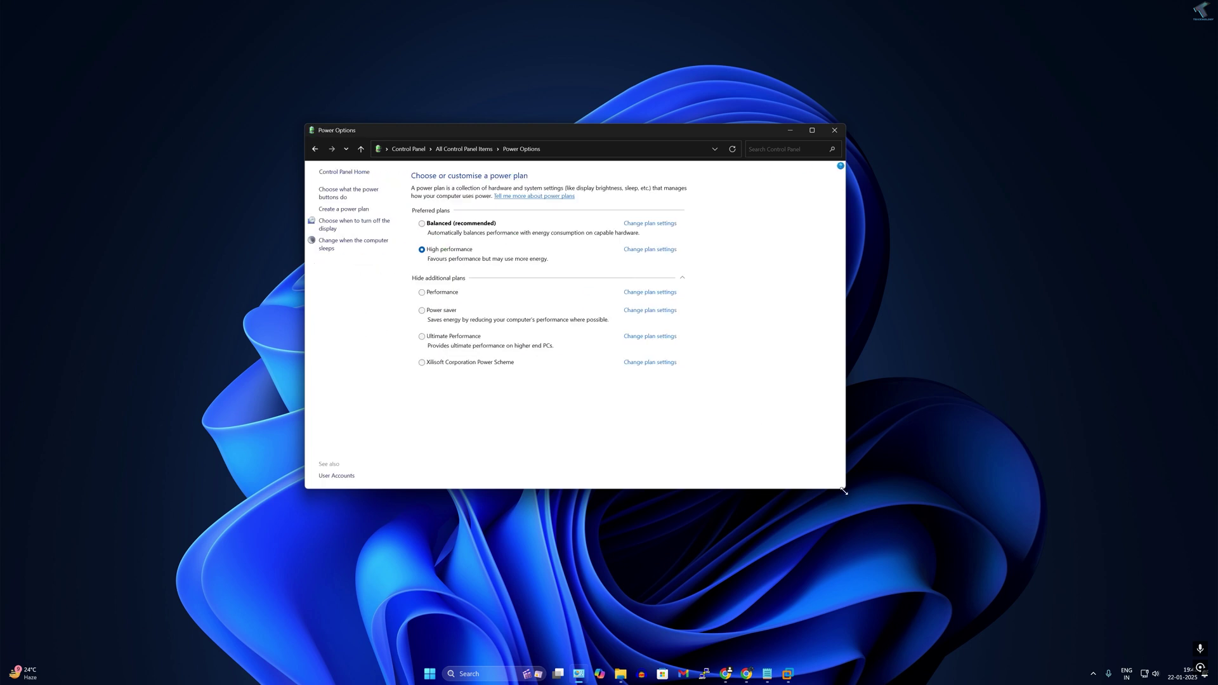
# Step: Enlarge the Power Options window and go to 'Choose what the power buttons do'
pyautogui.moveTo(845, 489); pyautogui.dragTo(989, 517)
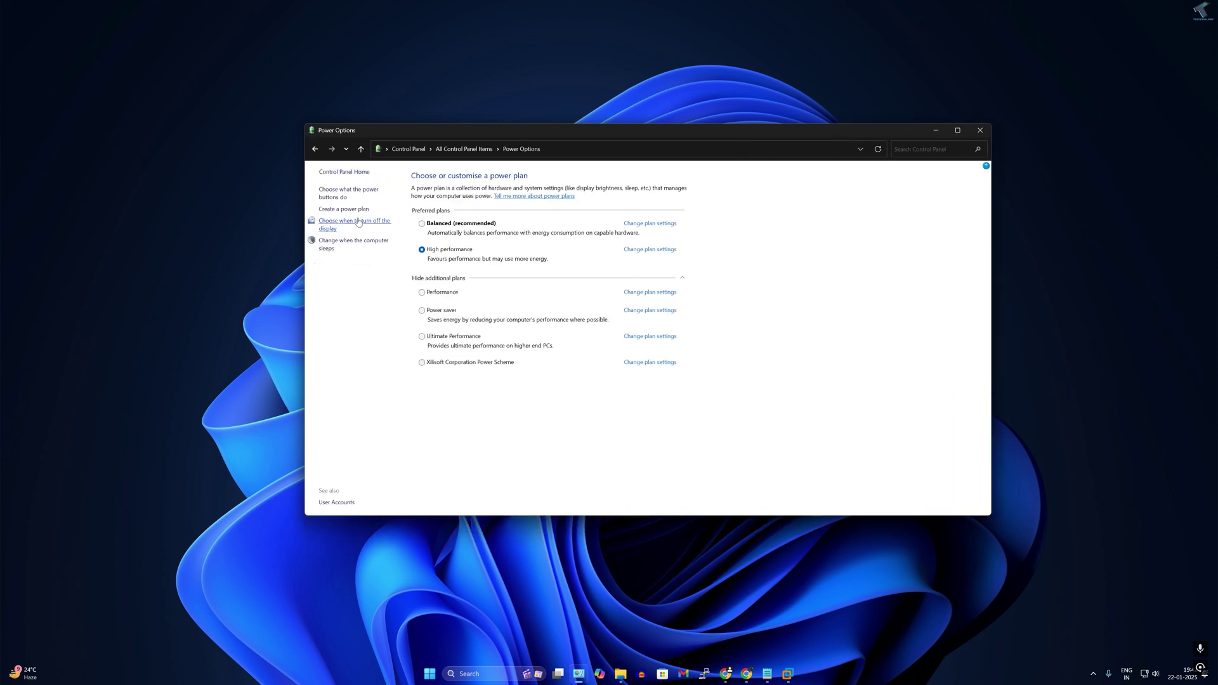
pyautogui.click(343, 194)
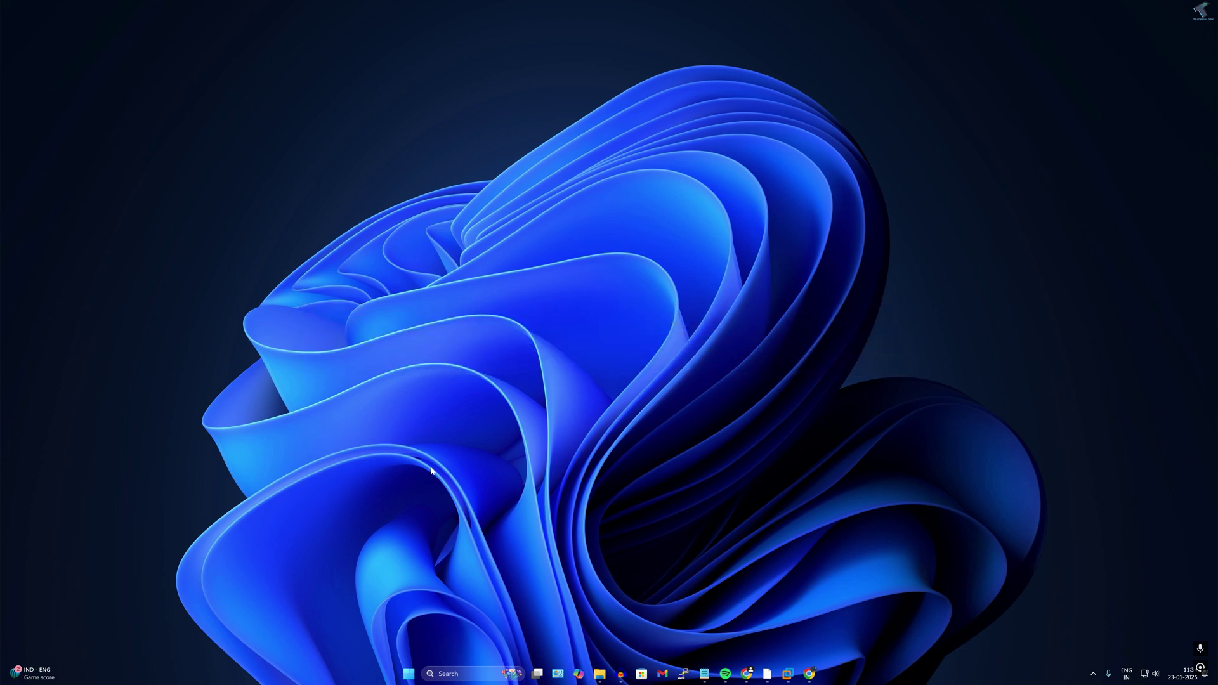
# Step: Search the Start menu for 'control panel' and open it
pyautogui.click(409, 674)
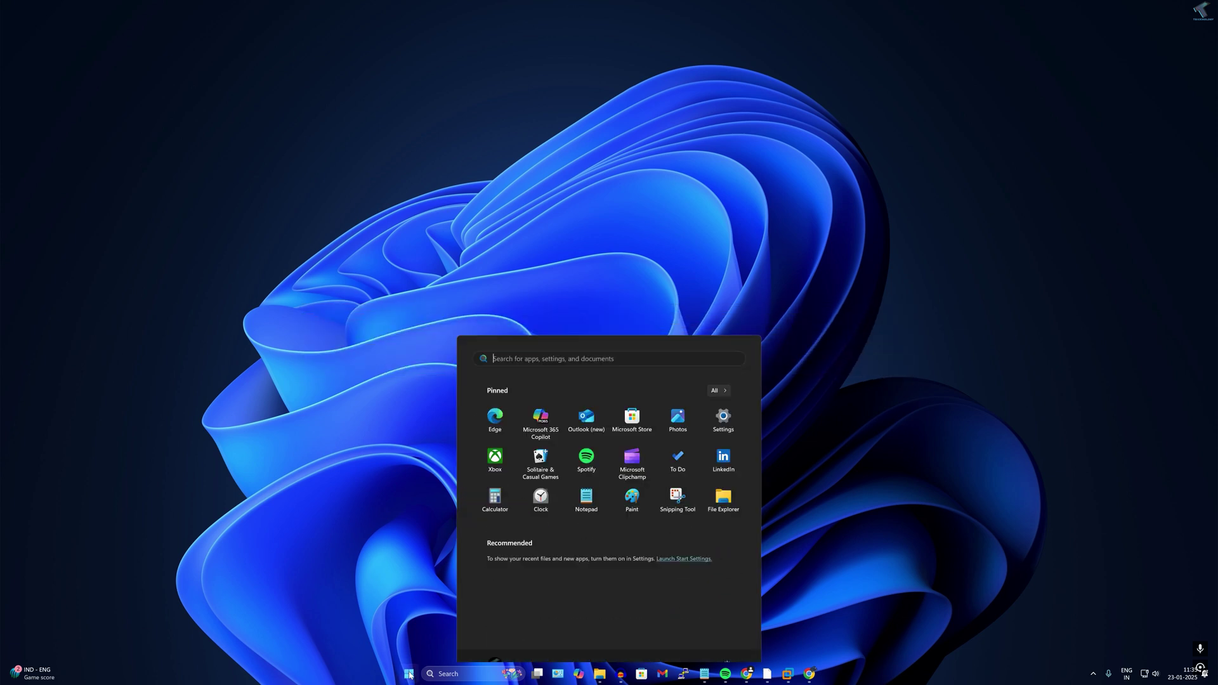
pyautogui.write('control panel')
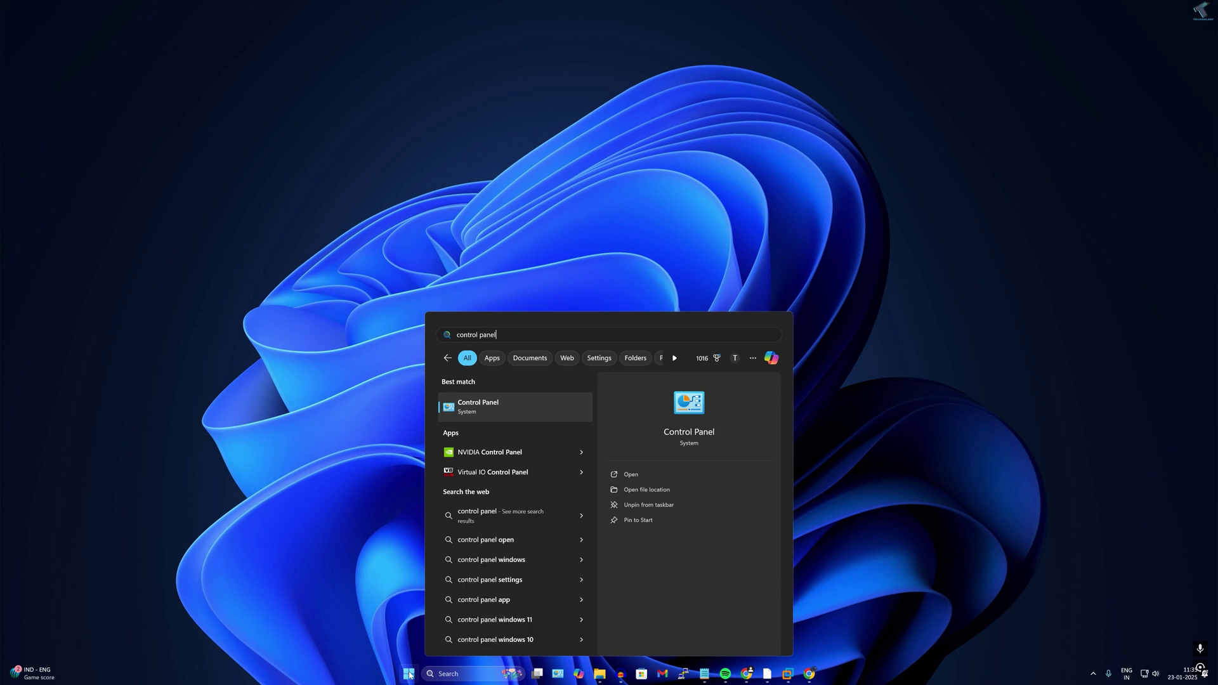
pyautogui.press('Return')
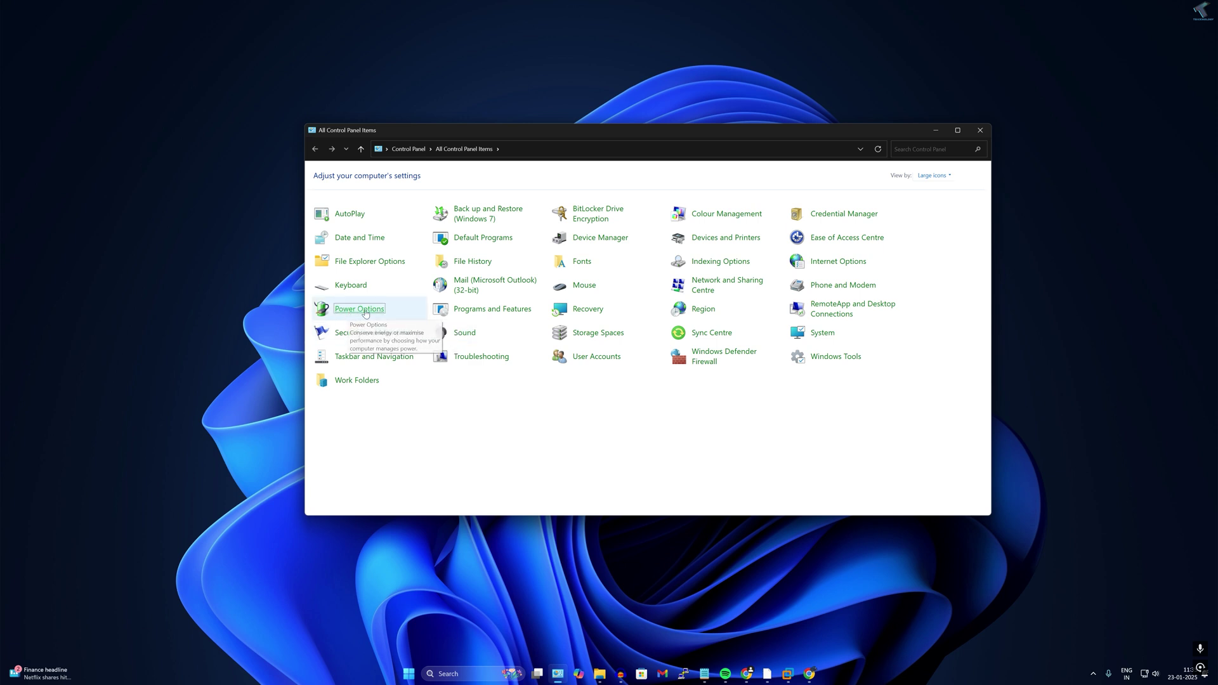
# Step: Go from Power Options to the 'Choose what the power buttons do' page
pyautogui.click(366, 311)
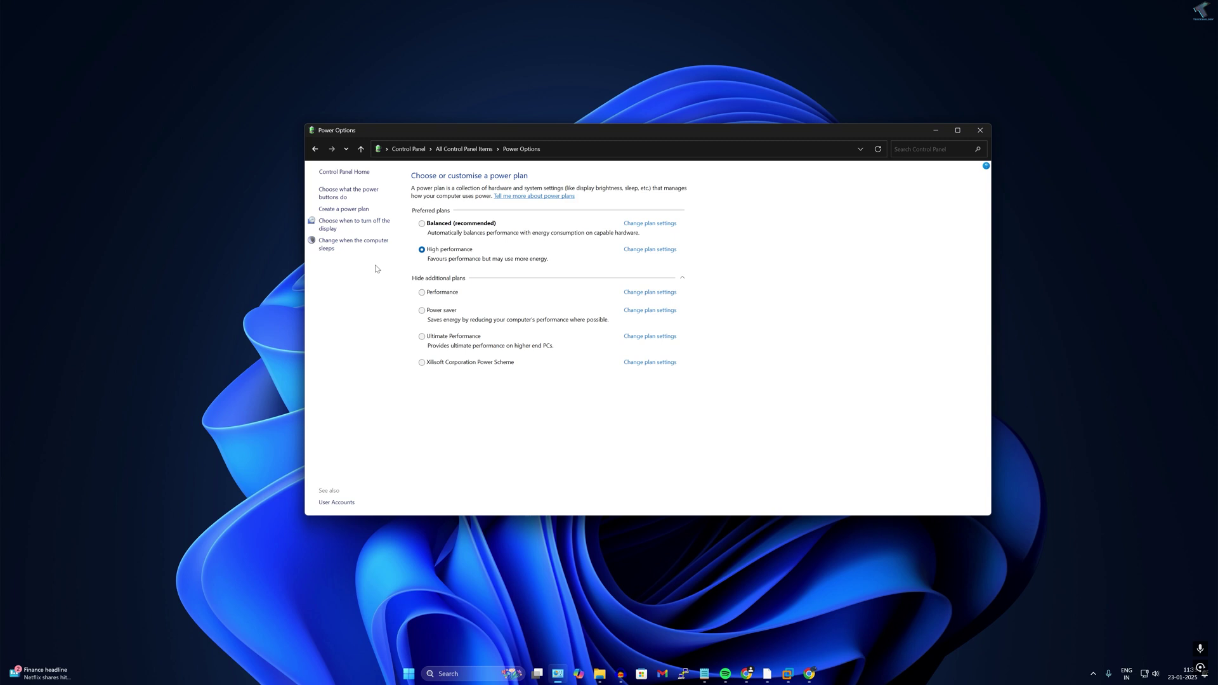
pyautogui.click(344, 198)
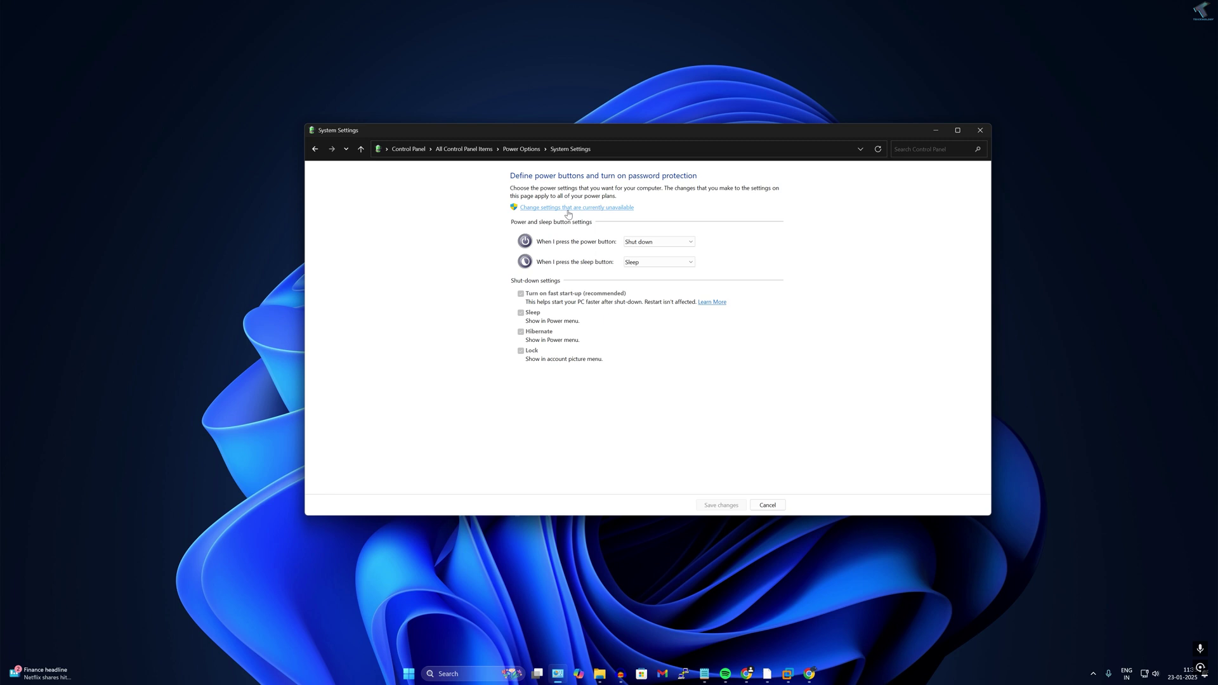
# Step: Unlock the shutdown settings and save them with 'Turn on fast start-up' unticked
pyautogui.click(612, 210)
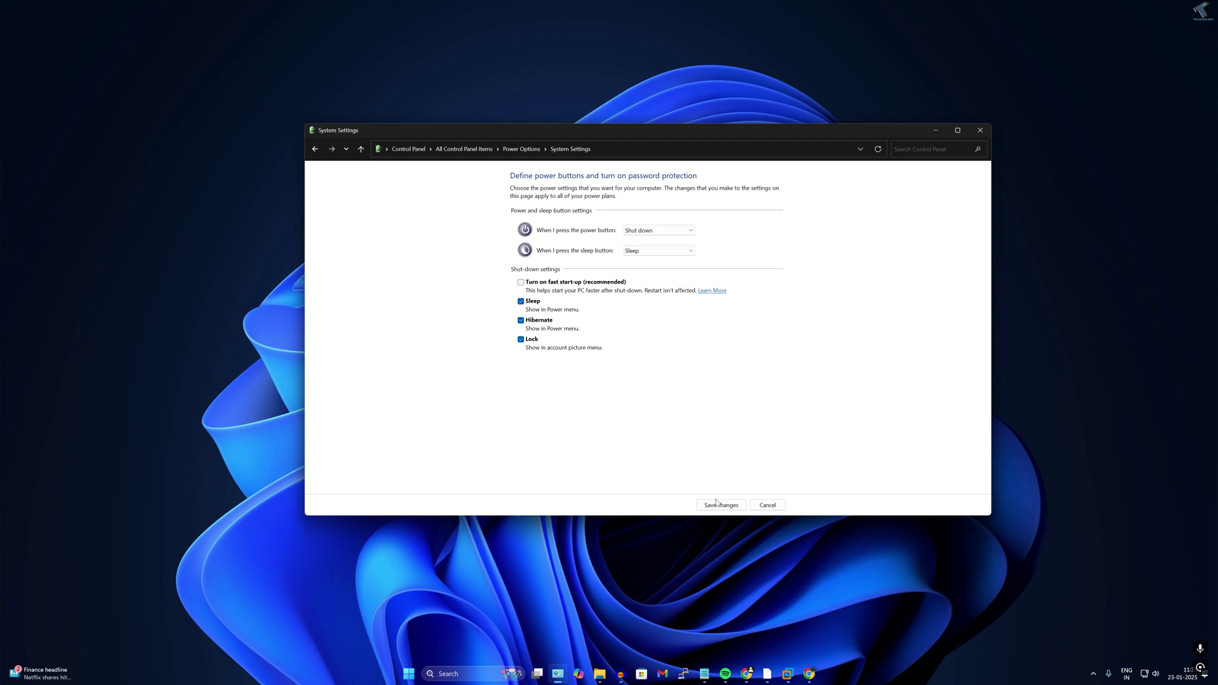
pyautogui.click(719, 506)
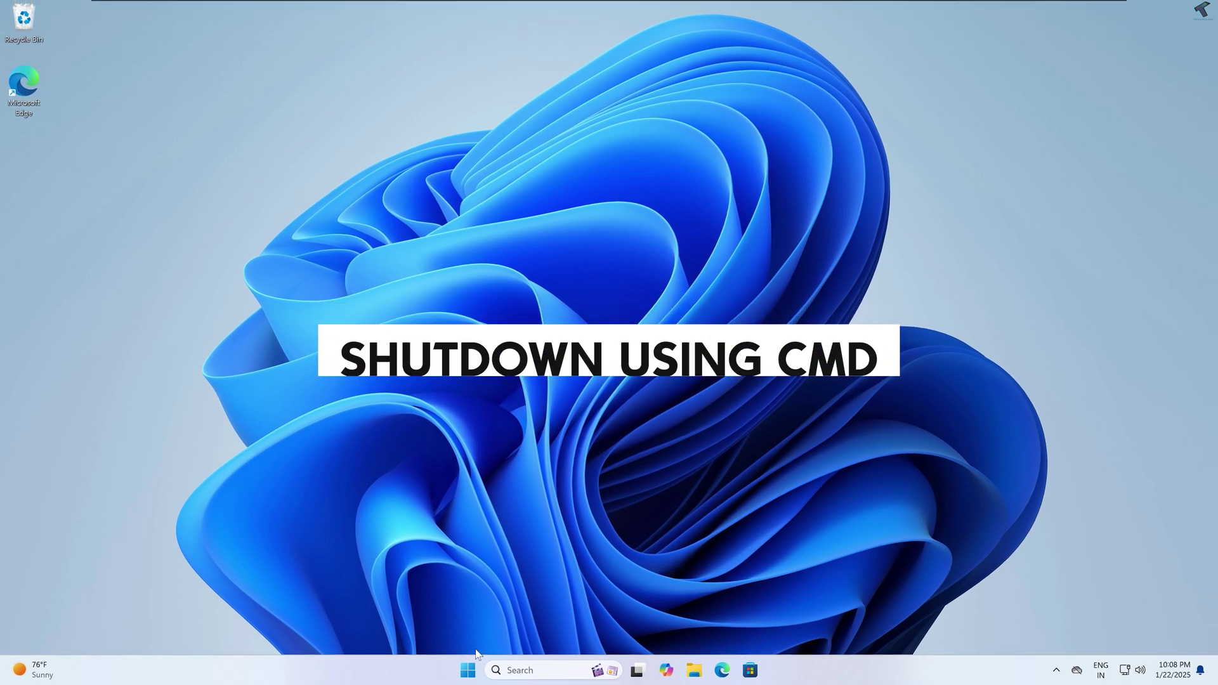
# Step: Search the Start menu for 'cmd' and launch Command Prompt
pyautogui.click(470, 669)
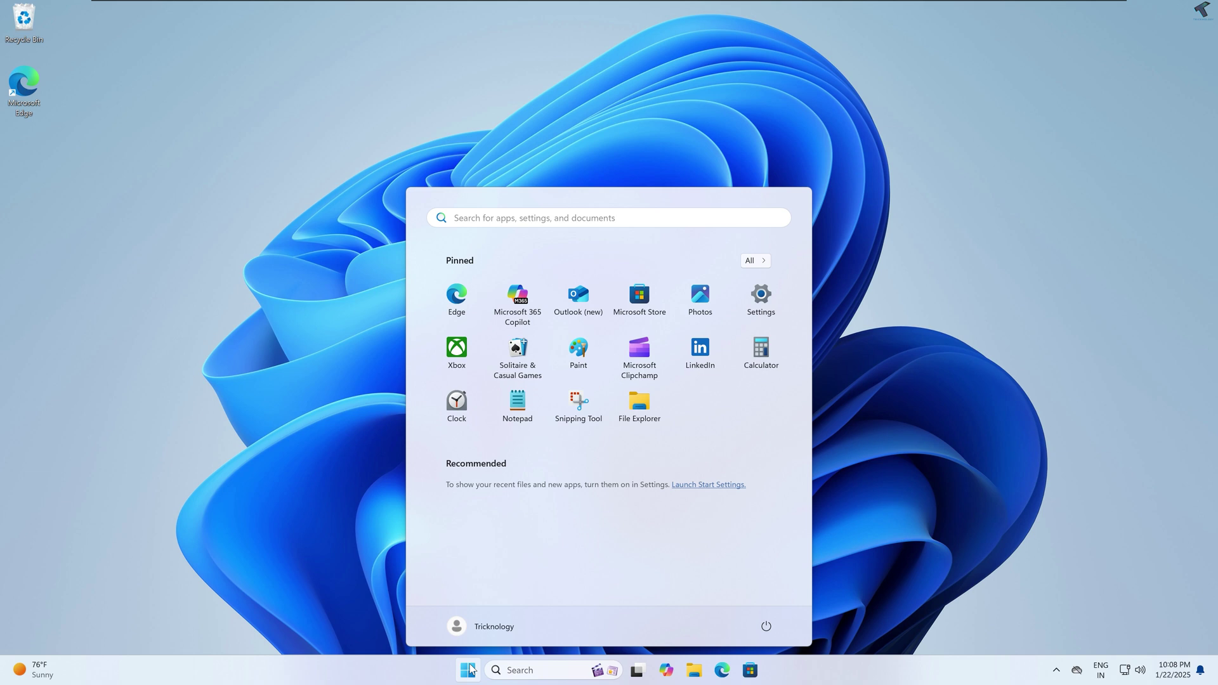
pyautogui.write('cmd')
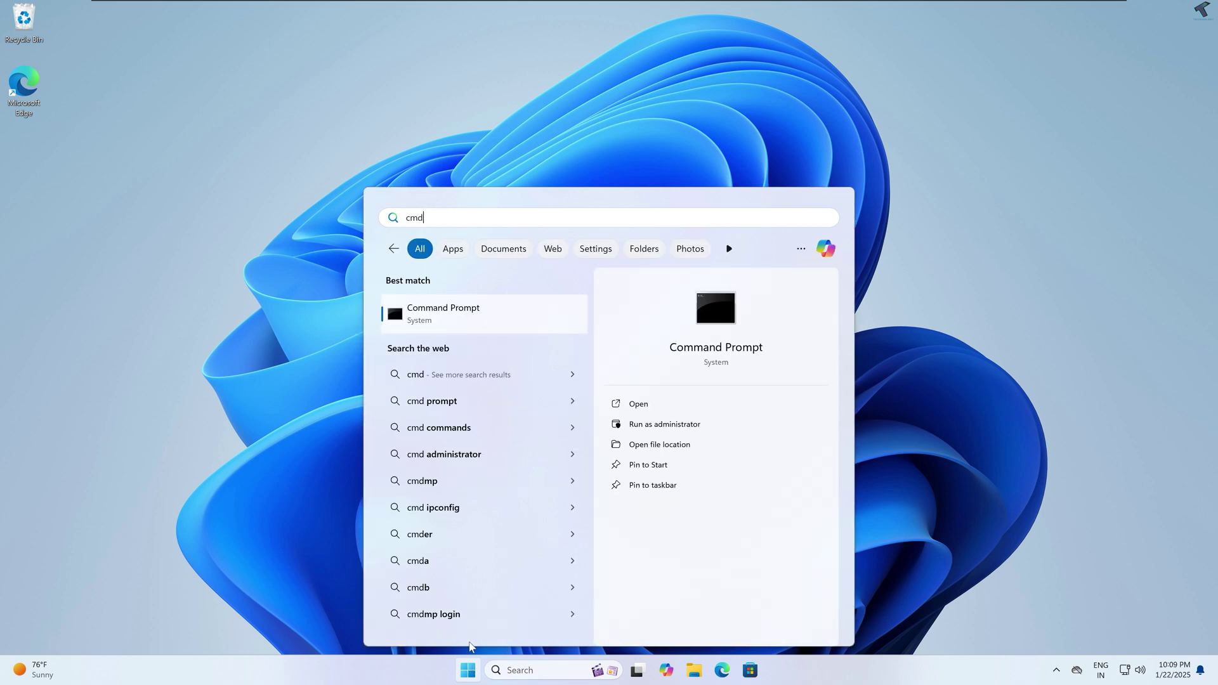
pyautogui.click(491, 311)
pyautogui.write('shutdown /s /f /t')
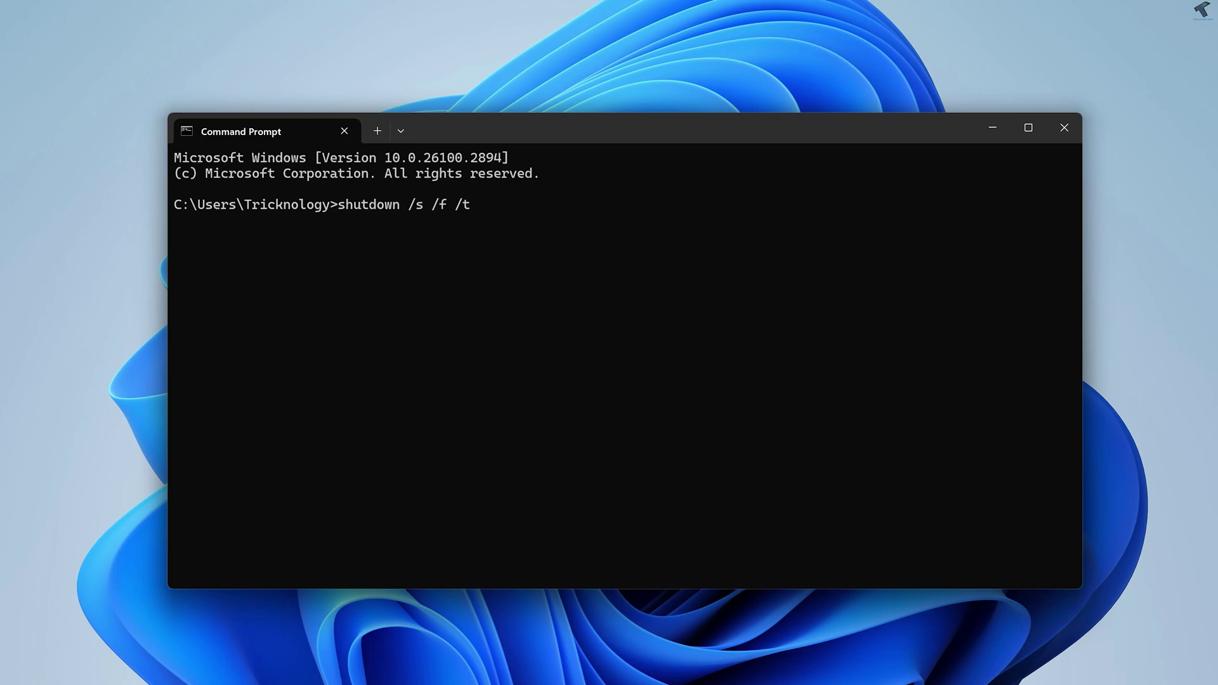
pyautogui.write('0')
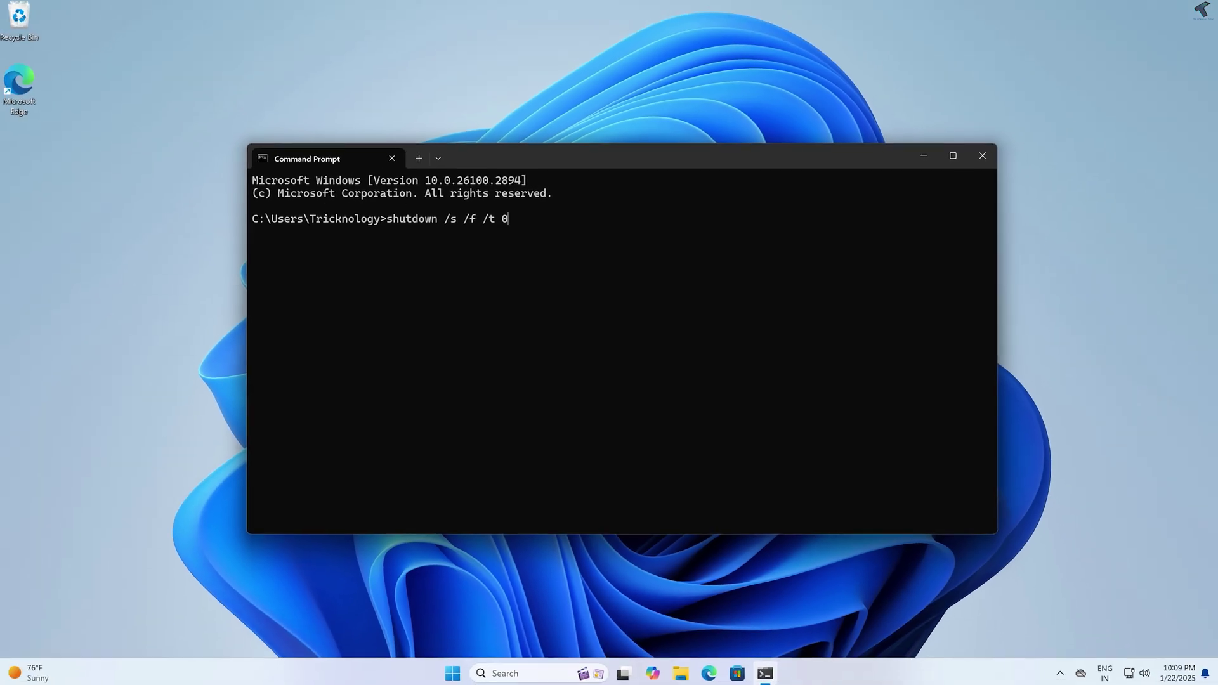
# Step: Run 'shutdown /s /f /t 0' to force an immediate full shutdown
pyautogui.press('Return')
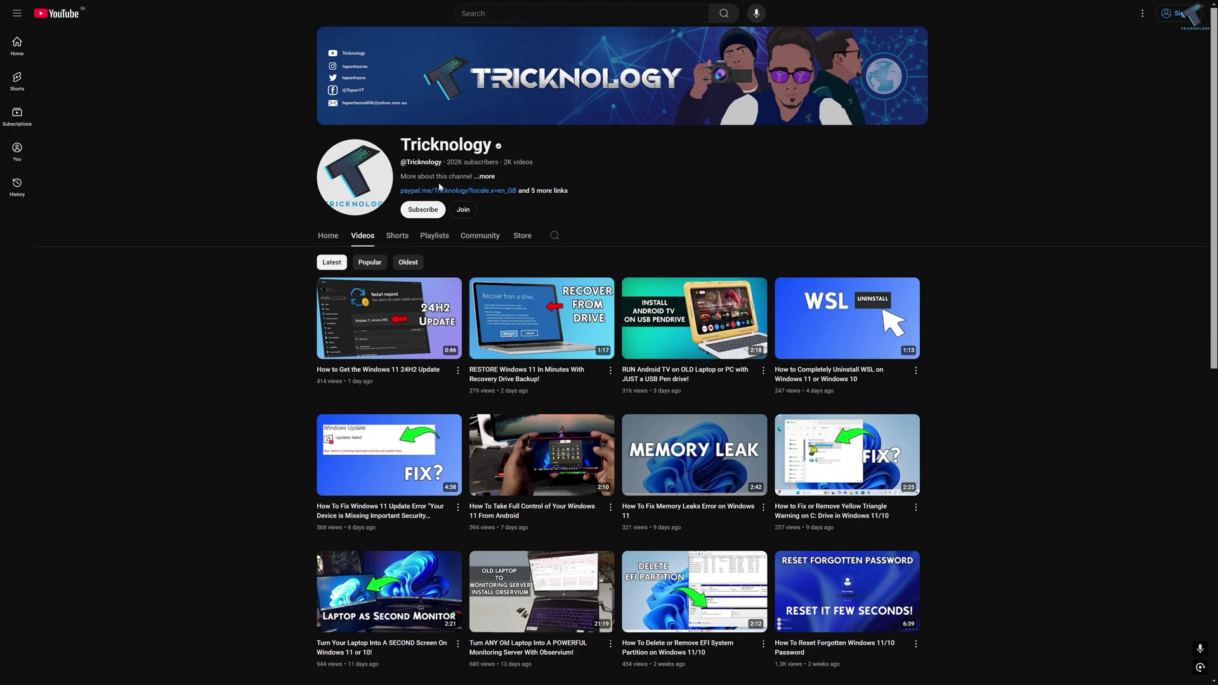
pyautogui.scroll(-2, 440, 186)
pyautogui.scroll(-2, 439, 186)
pyautogui.scroll(-2, 438, 191)
pyautogui.scroll(-1, 435, 196)
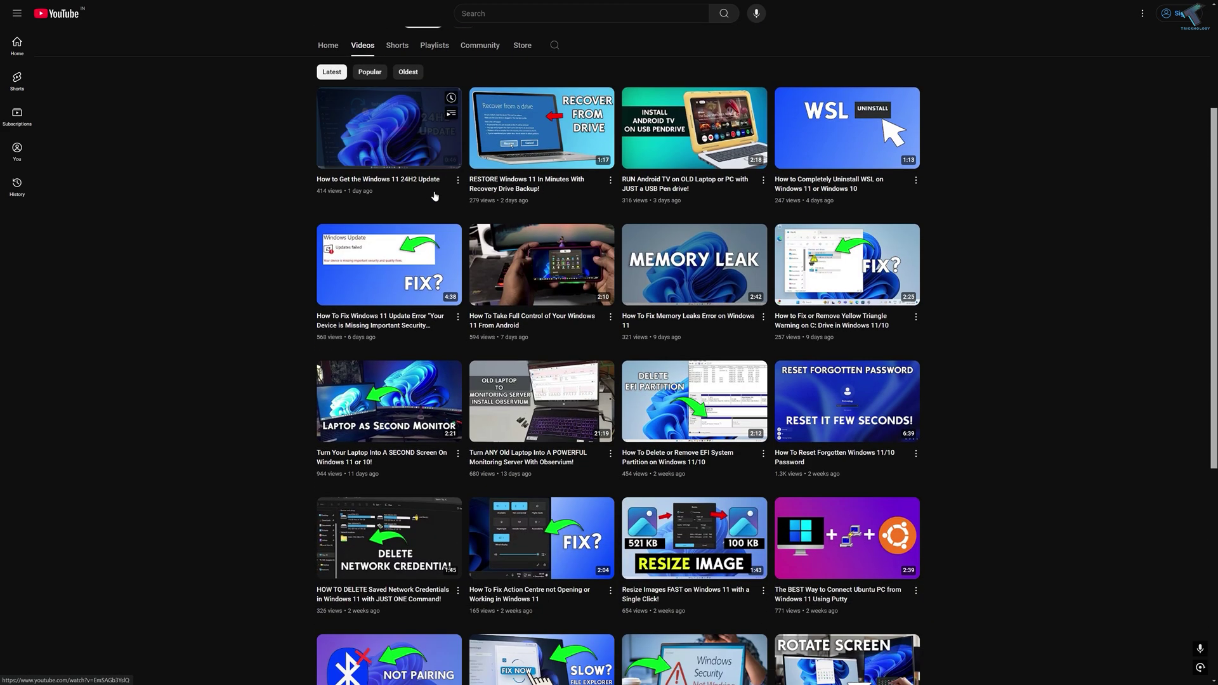
pyautogui.scroll(-2, 435, 197)
pyautogui.scroll(-2, 268, 186)
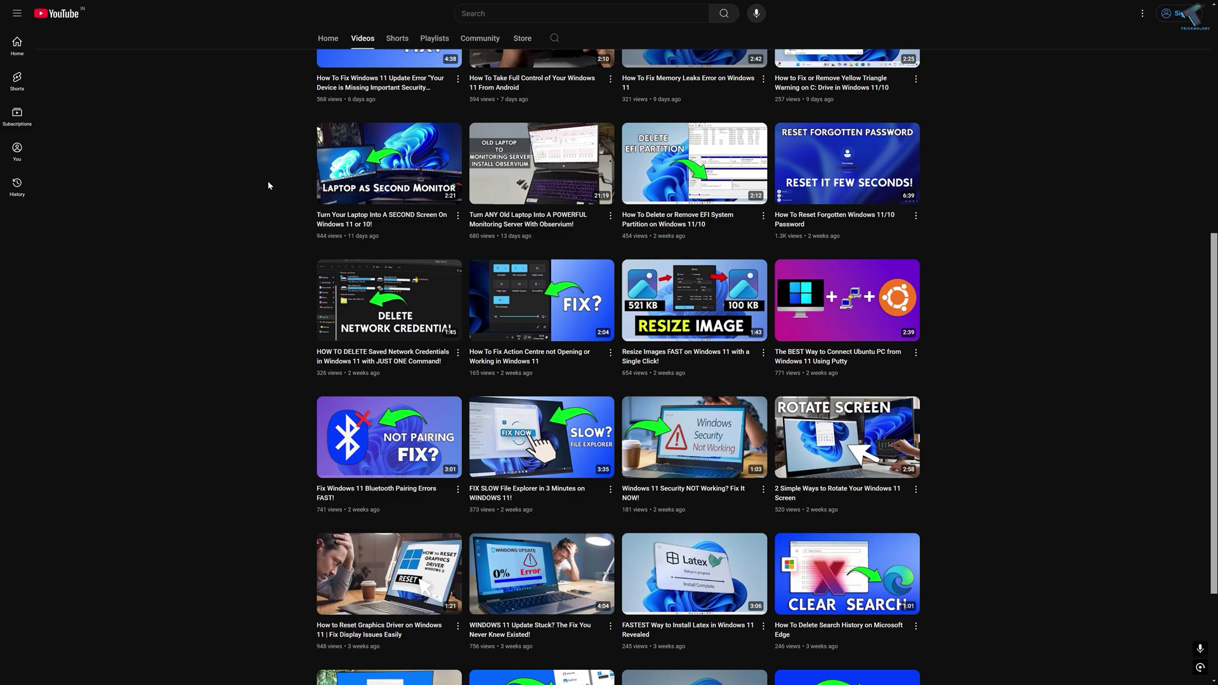
pyautogui.scroll(-2, 270, 186)
pyautogui.scroll(-1, 270, 186)
pyautogui.scroll(-2, 270, 186)
pyautogui.scroll(-1, 269, 186)
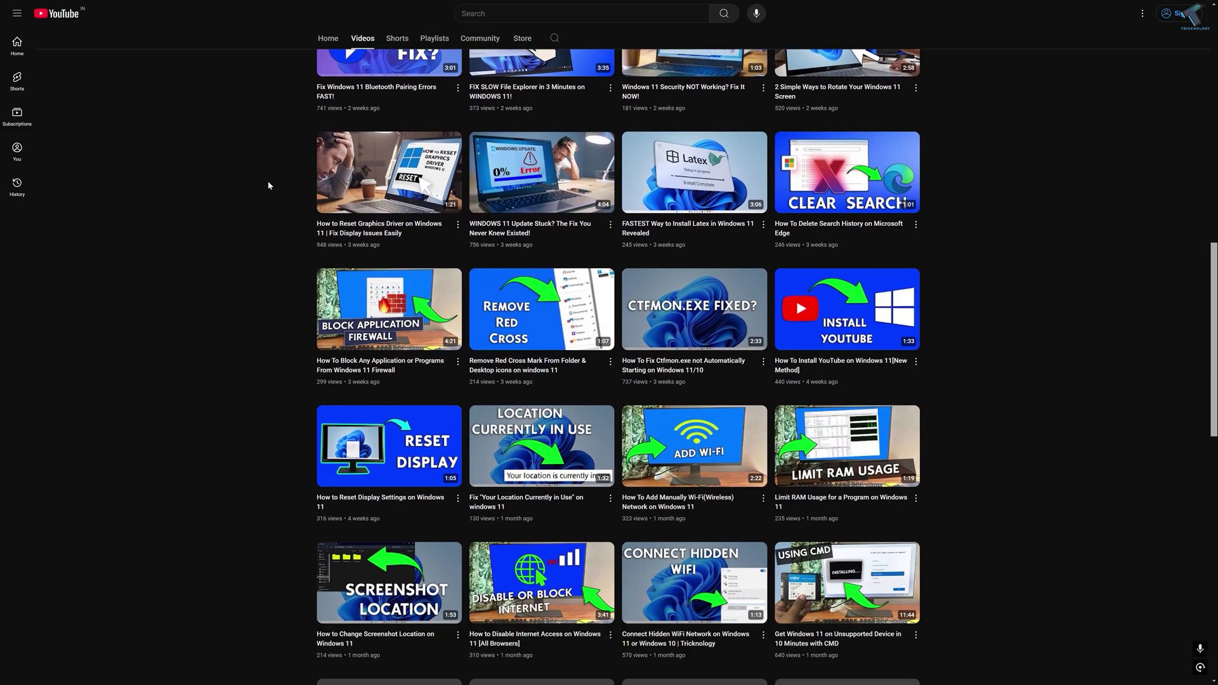
pyautogui.scroll(-2, 270, 185)
pyautogui.scroll(-1, 269, 185)
pyautogui.scroll(-1, 269, 186)
pyautogui.scroll(-2, 269, 185)
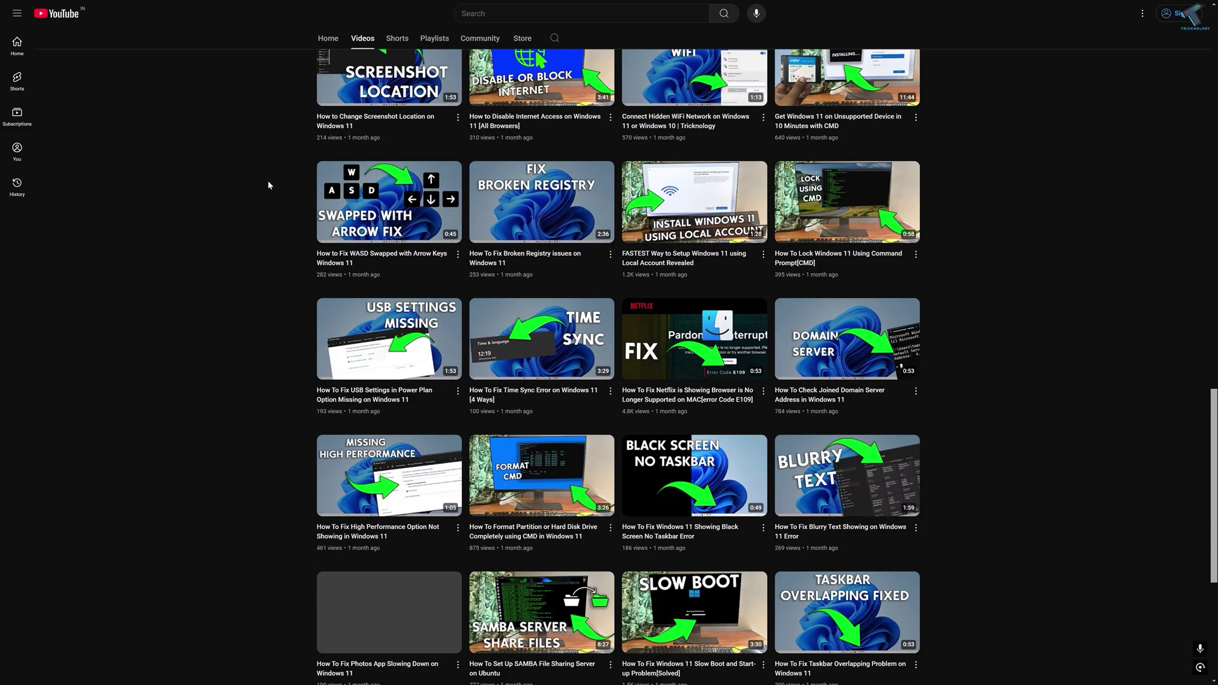
pyautogui.scroll(-2, 268, 180)
pyautogui.scroll(-1, 267, 179)
pyautogui.scroll(-1, 267, 180)
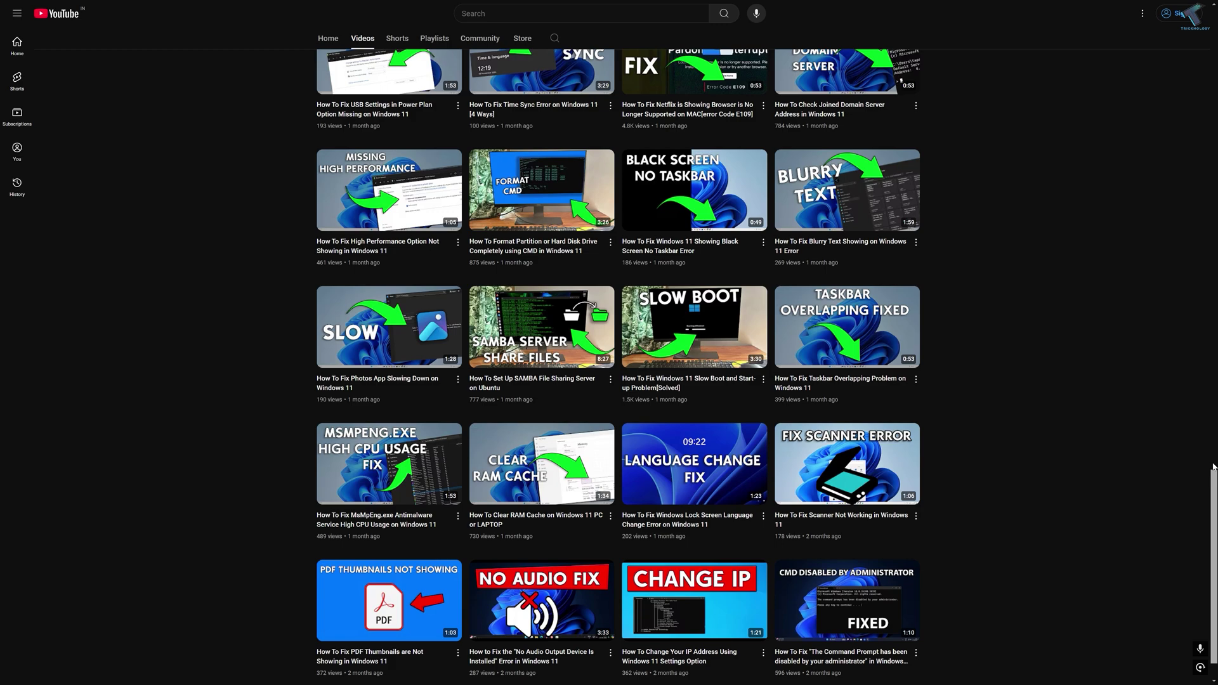
pyautogui.moveTo(1211, 460); pyautogui.dragTo(1206, 405)
pyautogui.moveTo(1212, 496); pyautogui.dragTo(1213, 57)
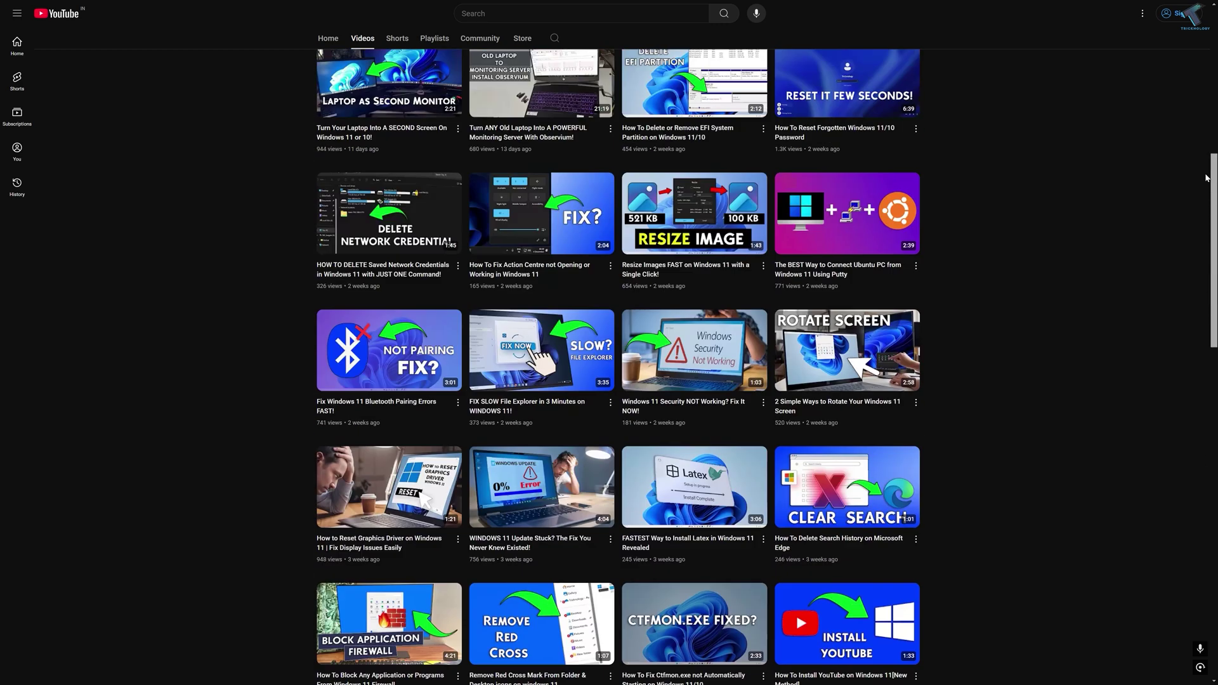